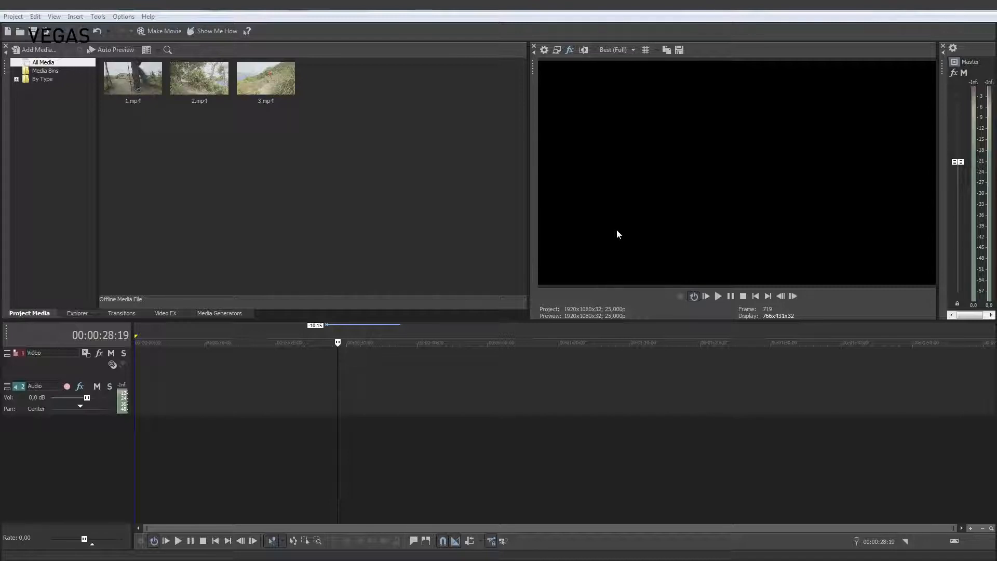
- Place 1.mp4, 2.mp4 and 3.mp4 on separate tracks, each starting at the beginning of the timeline
{"action": "left_click_drag", "start_coordinate": [397, 164], "coordinate": [126, 366]}
{"action": "left_click", "coordinate": [135, 125]}
{"action": "left_click", "coordinate": [133, 83]}
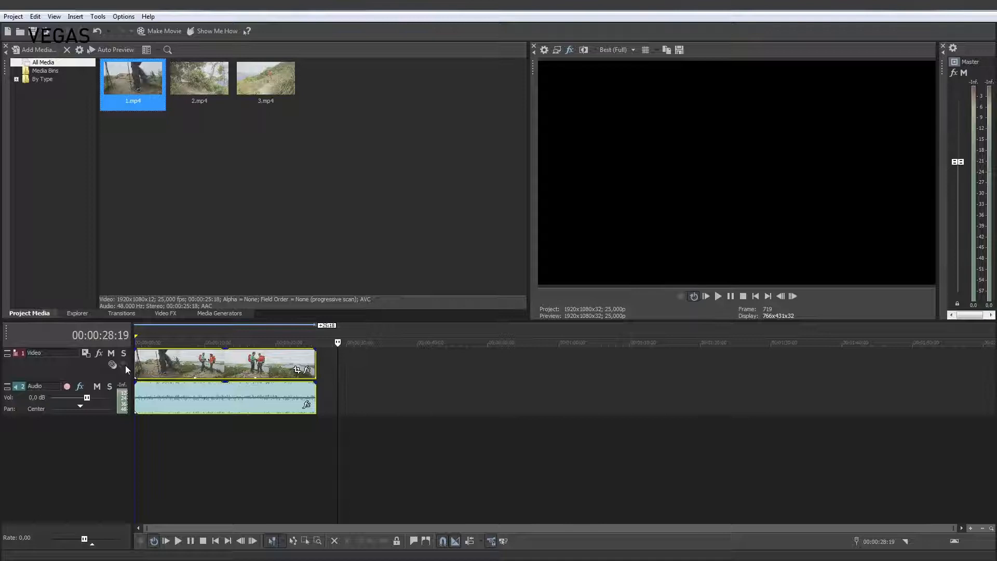
{"action": "left_click", "coordinate": [203, 78]}
{"action": "left_click_drag", "start_coordinate": [202, 78], "coordinate": [136, 426]}
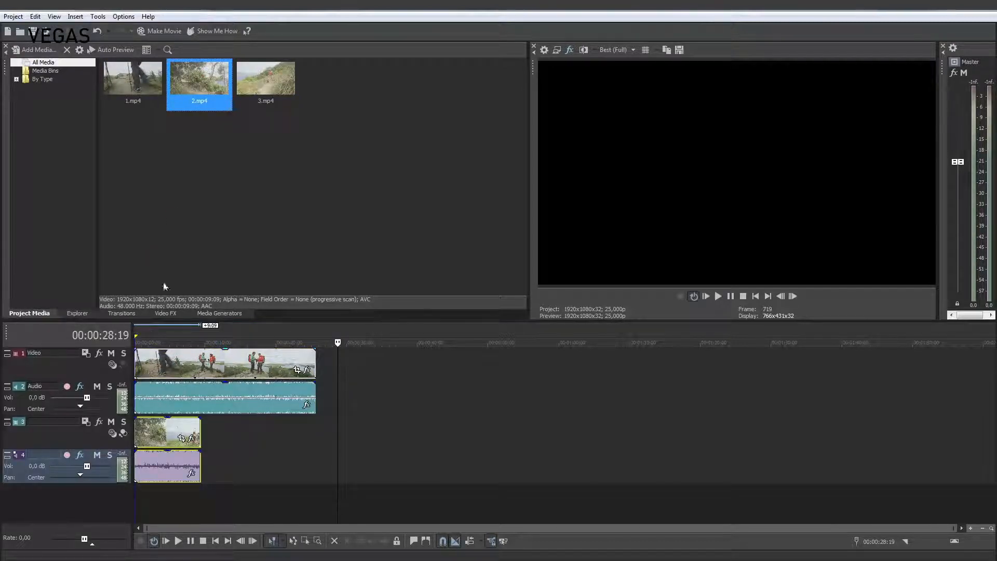
{"action": "left_click_drag", "start_coordinate": [250, 82], "coordinate": [127, 492]}
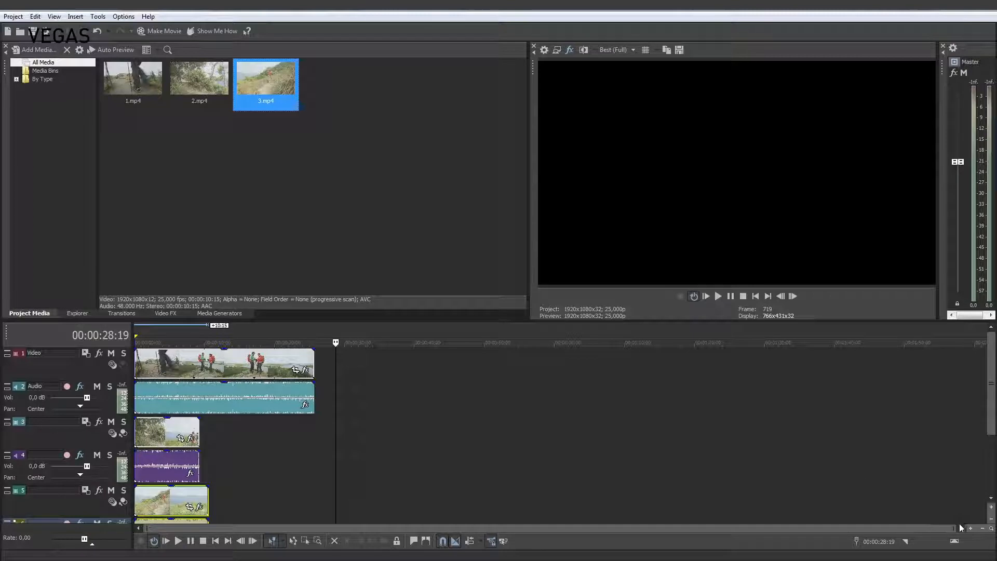
- Shift the 2.mp4 and 3.mp4 clips later so both end at the audio gap of 1.mp4, at about 00:00:14:05
{"action": "left_click_drag", "start_coordinate": [960, 528], "coordinate": [308, 528]}
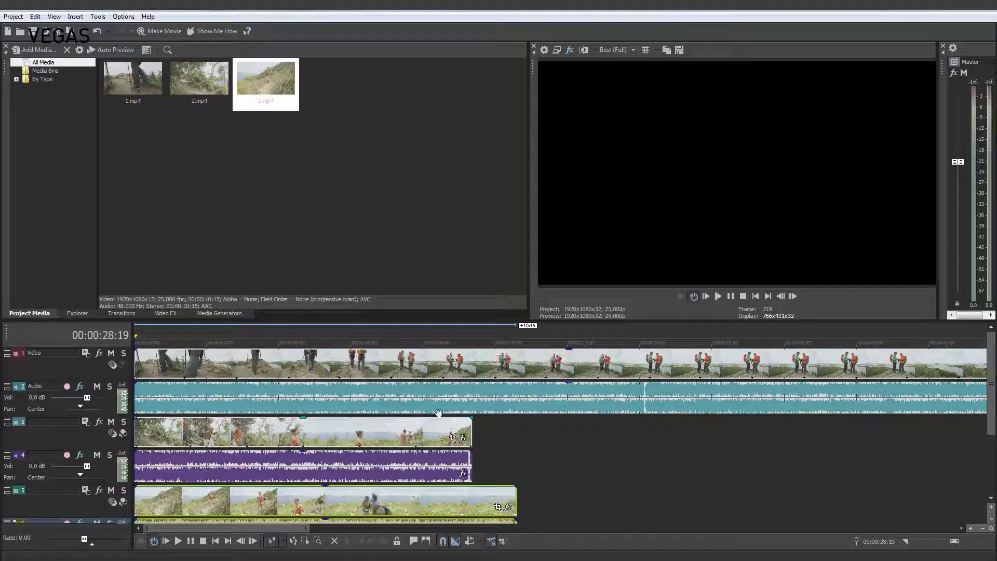
{"action": "left_click", "coordinate": [648, 344]}
{"action": "left_click_drag", "start_coordinate": [454, 436], "coordinate": [630, 436]}
{"action": "left_click_drag", "start_coordinate": [486, 490], "coordinate": [593, 495]}
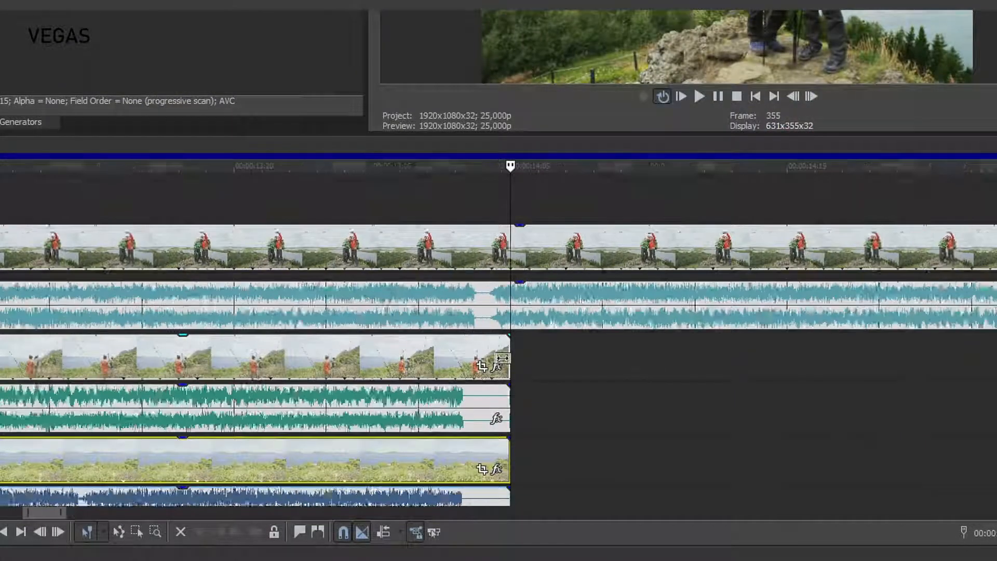
- Fine-tune the sync by shifting the 2.mp4 and 3.mp4 clips one frame later, to end at 00:00:14:06
{"action": "scroll", "coordinate": [484, 370], "scroll_direction": "up", "scroll_amount": 2}
{"action": "left_click_drag", "start_coordinate": [379, 359], "coordinate": [426, 363]}
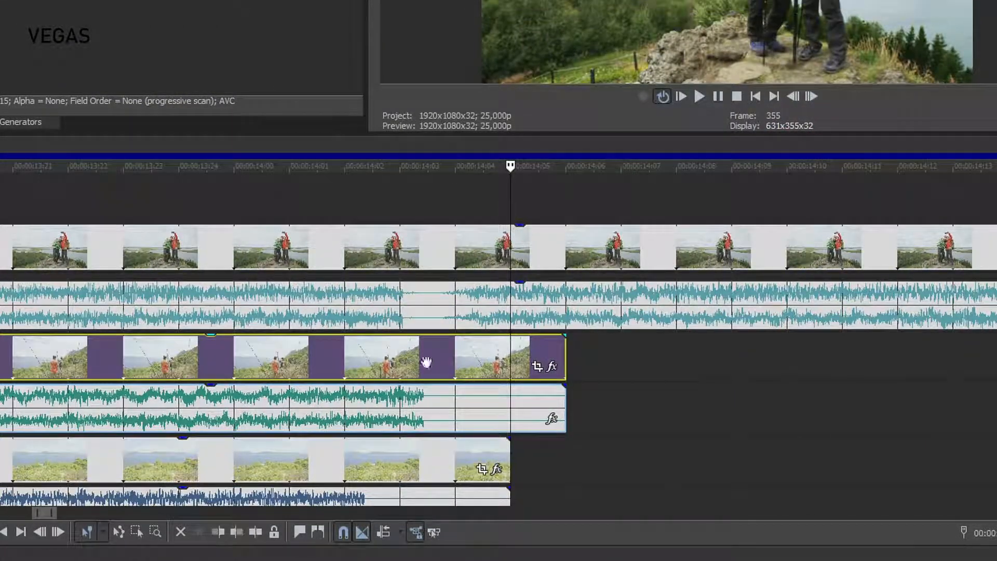
{"action": "left_click_drag", "start_coordinate": [391, 460], "coordinate": [443, 447]}
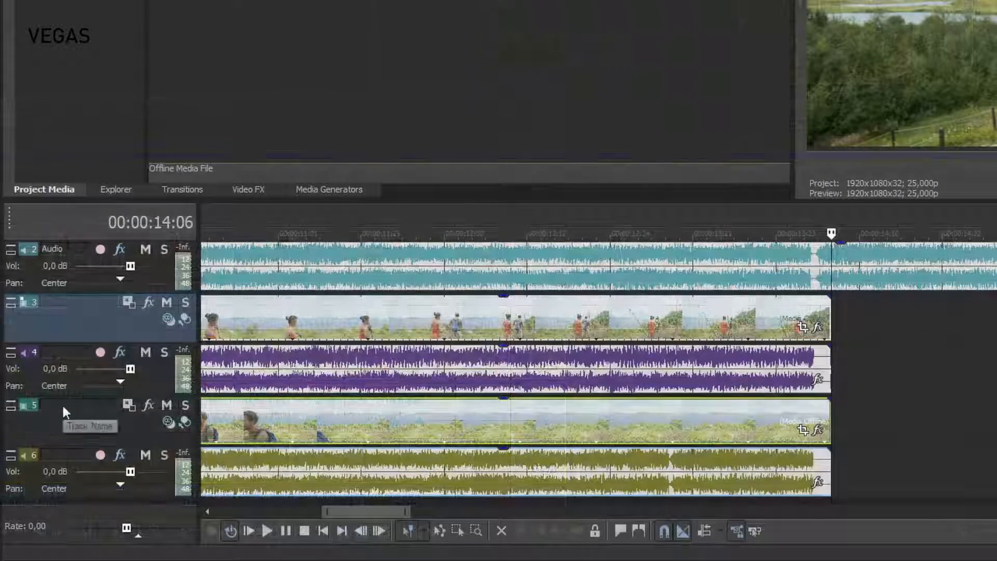
- Rename video track 5 as Camera 1
{"action": "right_click", "coordinate": [61, 403]}
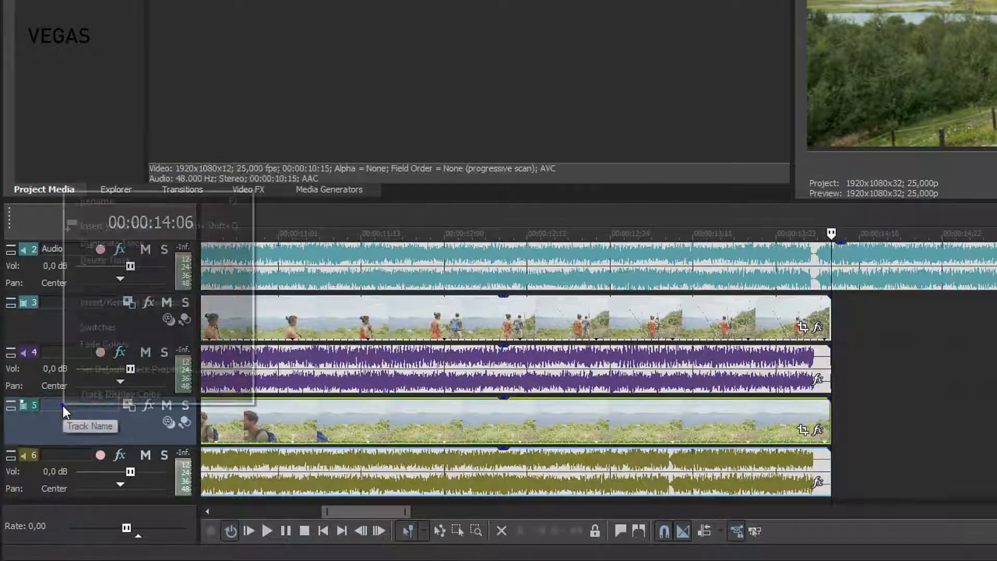
{"action": "left_click", "coordinate": [108, 205]}
{"action": "type", "text": "Camera 1"}
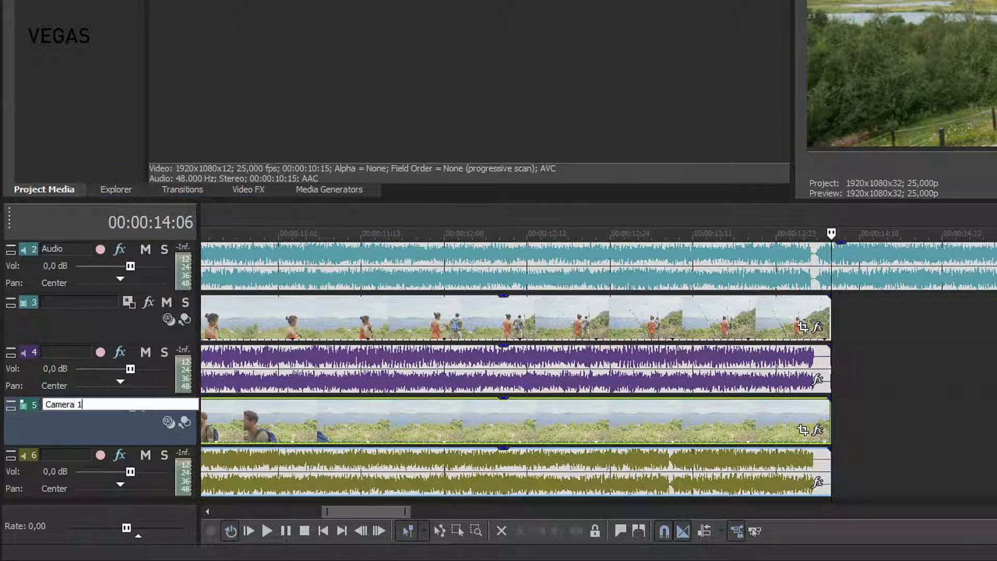
{"action": "key", "text": "Return"}
- Rename video track 3 as Camera 2
{"action": "left_click", "coordinate": [77, 300]}
{"action": "right_click", "coordinate": [76, 301]}
{"action": "left_click", "coordinate": [93, 309]}
{"action": "type", "text": "Camera 2"}
{"action": "key", "text": "Return"}
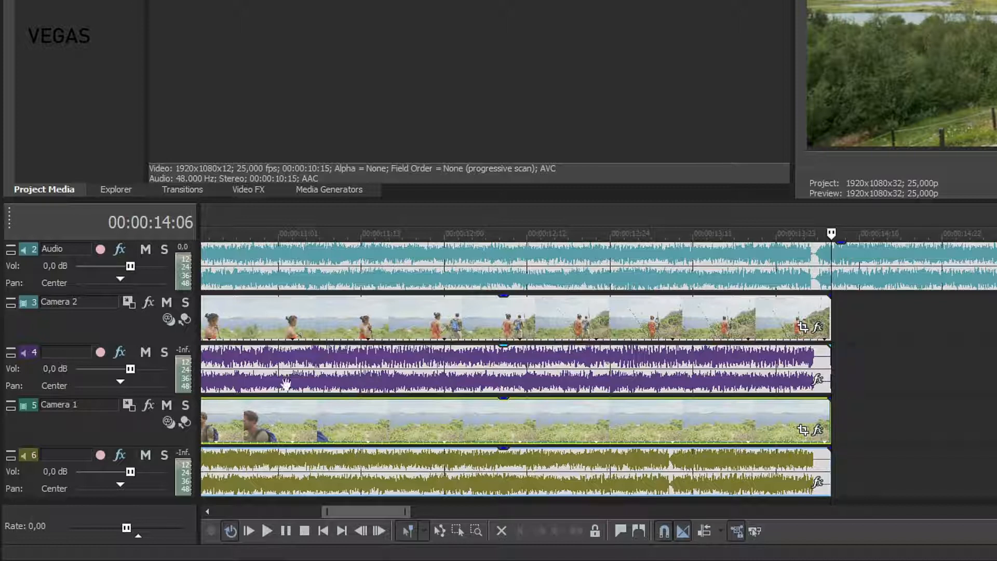
- Mute audio tracks 4 and 6, and enable multicamera editing
{"action": "left_click", "coordinate": [147, 353]}
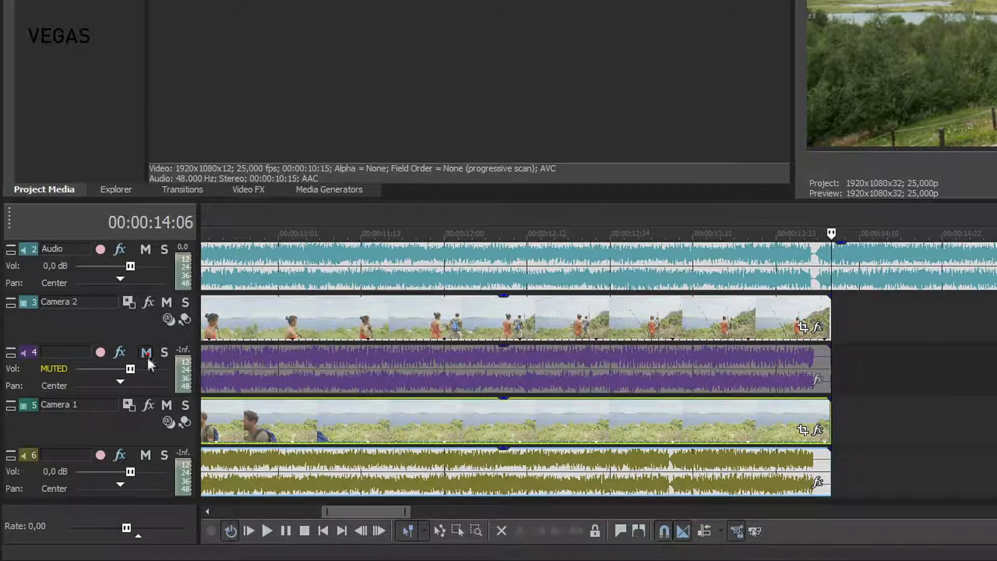
{"action": "left_click", "coordinate": [146, 455]}
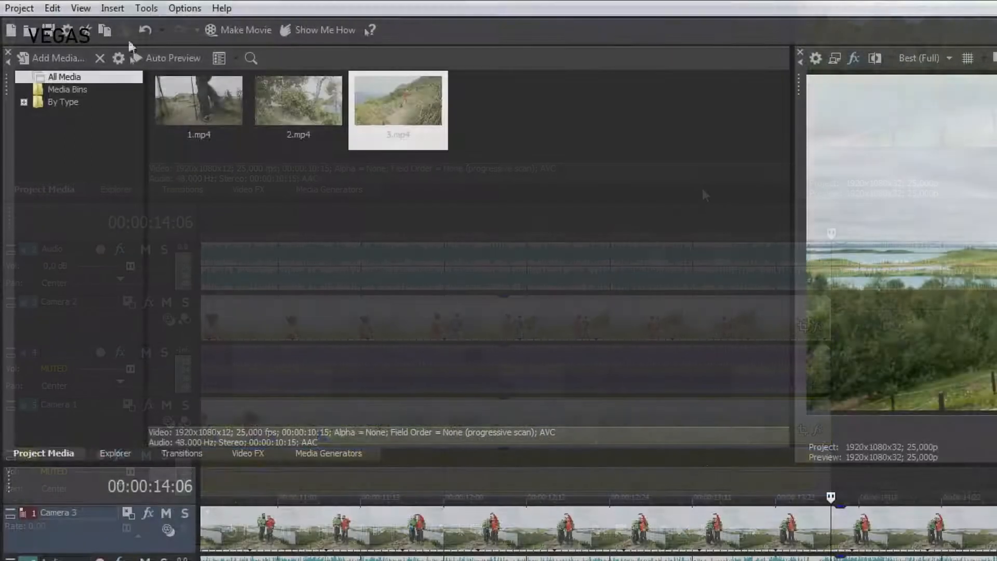
{"action": "left_click", "coordinate": [147, 8]}
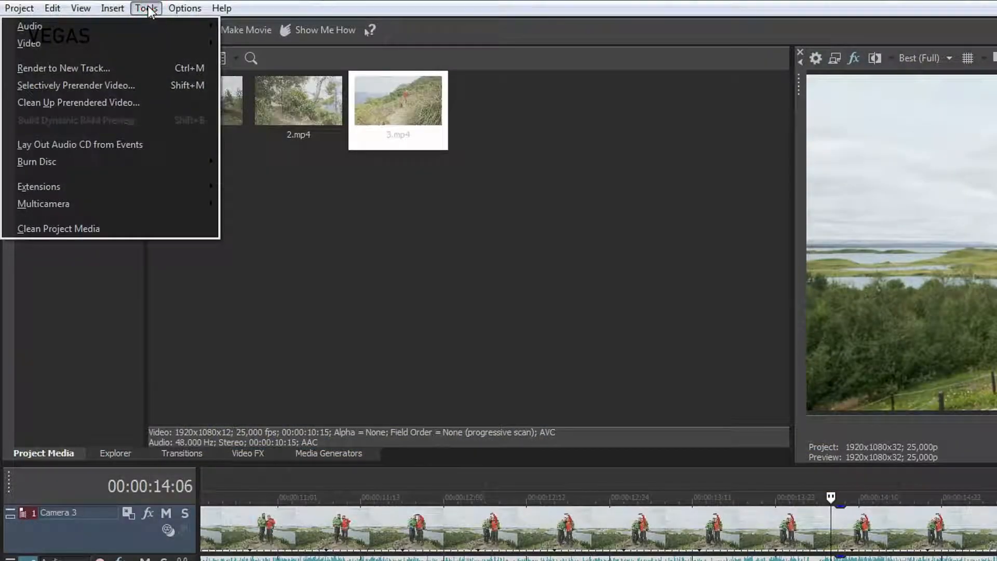
{"action": "mouse_move", "coordinate": [179, 203]}
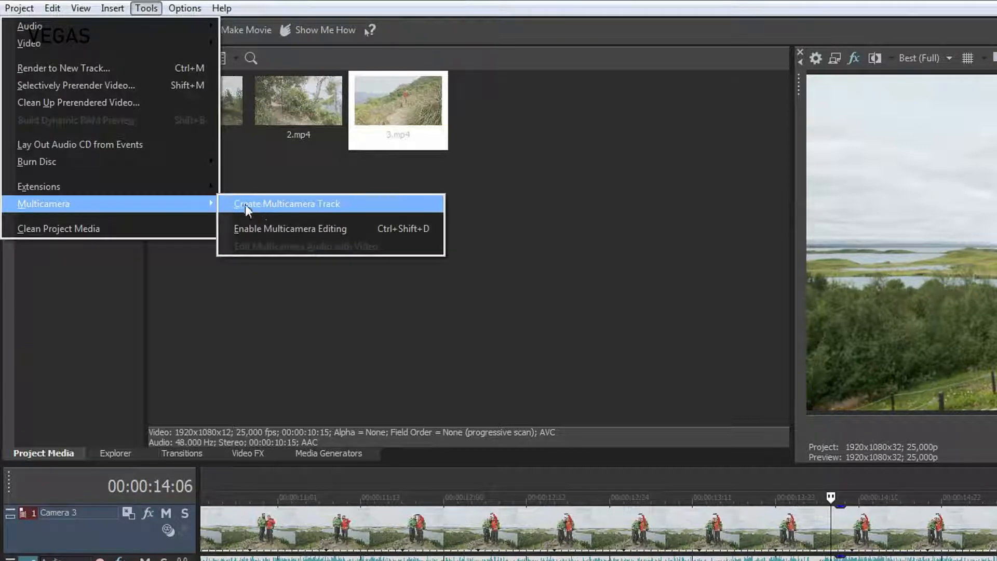
{"action": "left_click", "coordinate": [272, 228]}
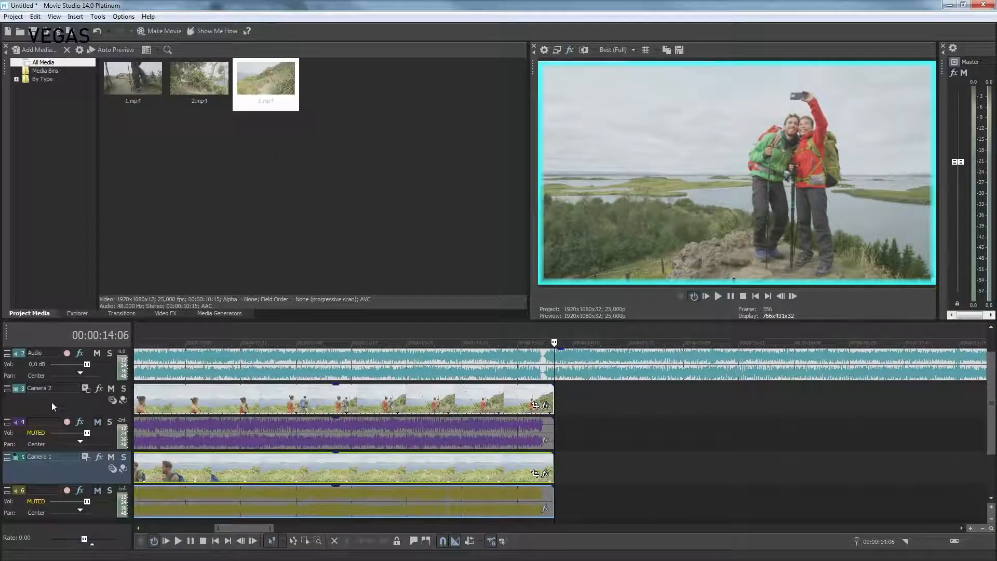
- Select the Camera 1, Camera 2 and Camera 3 video tracks and create a multicamera track from them
{"action": "left_click", "coordinate": [52, 402], "text": "ctrl"}
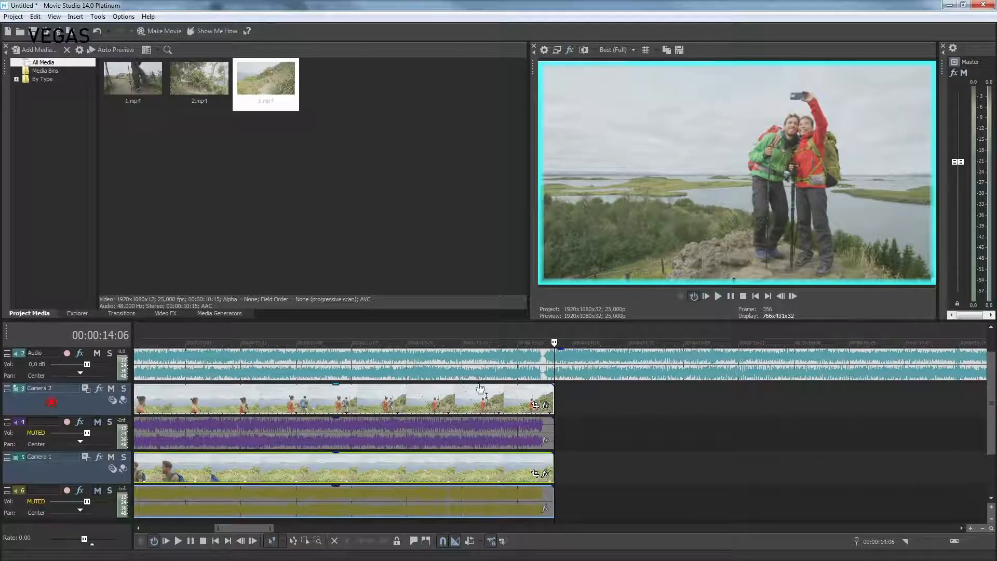
{"action": "left_click", "coordinate": [991, 327]}
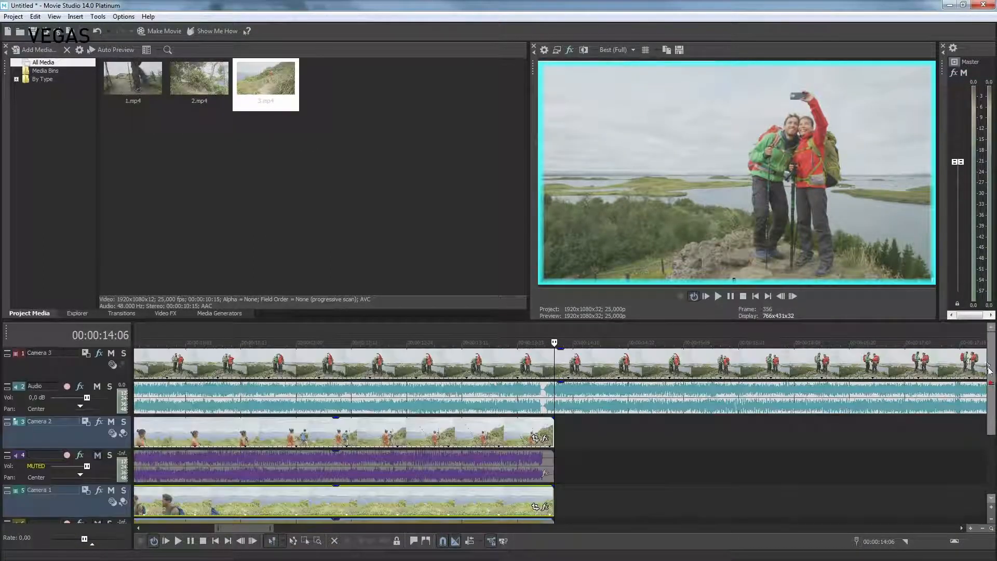
{"action": "left_click", "coordinate": [48, 369], "text": "ctrl"}
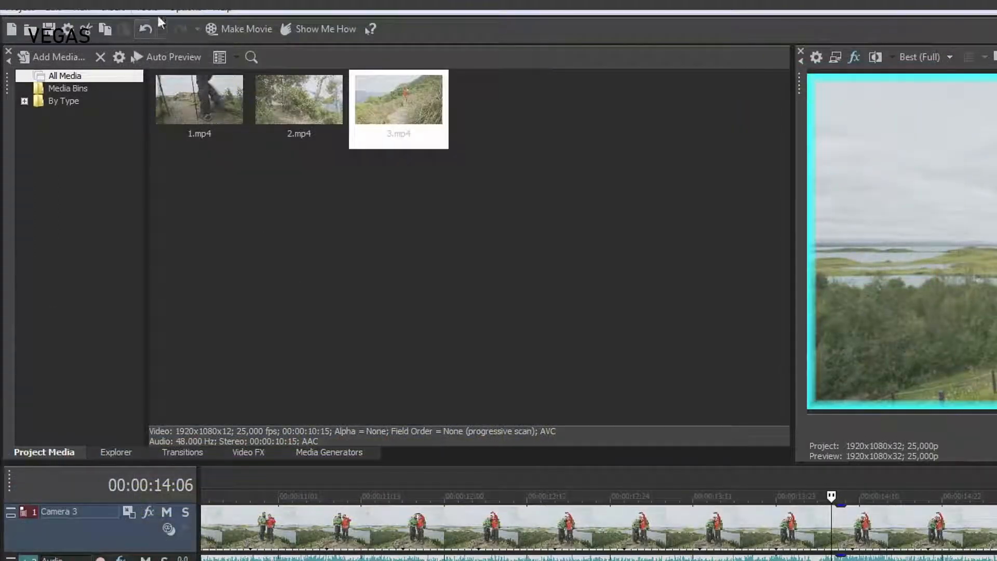
{"action": "left_click", "coordinate": [154, 8]}
{"action": "mouse_move", "coordinate": [160, 198]}
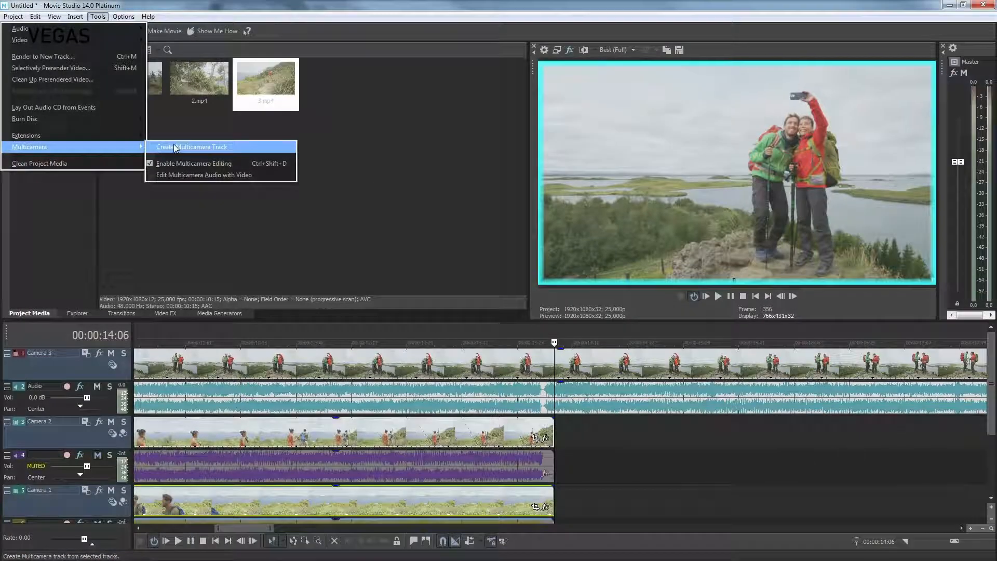
{"action": "left_click", "coordinate": [175, 148]}
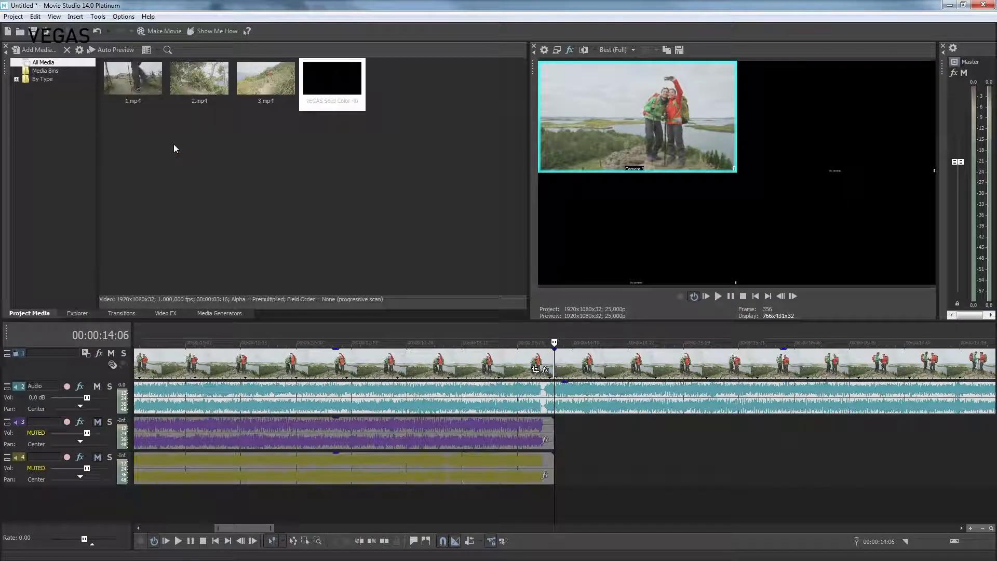
- Play the multicamera track from 00:00:05:04, cutting live to Camera 2, Camera 1 and back to Camera 3, and stop playback
{"action": "left_click", "coordinate": [430, 342]}
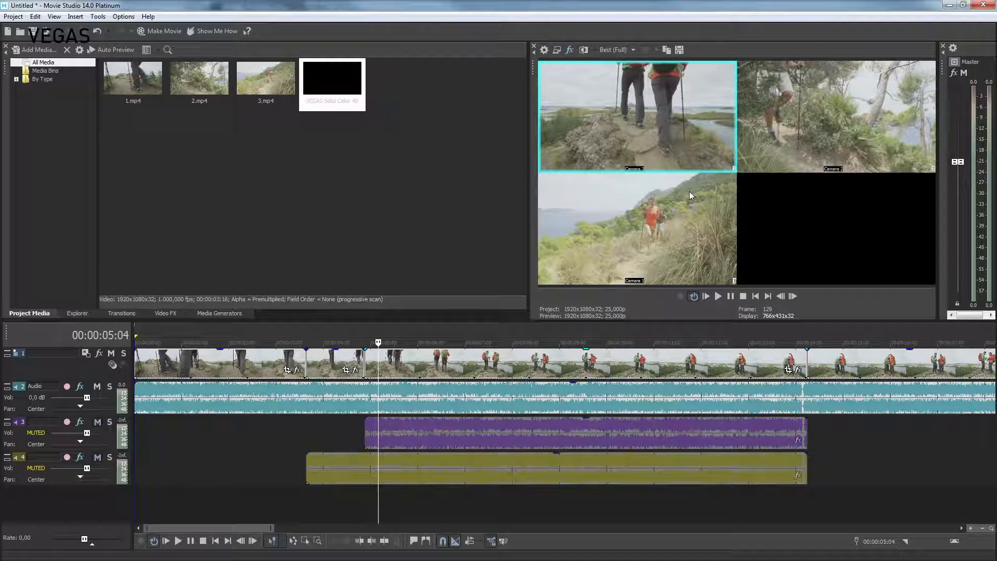
{"action": "key", "text": "space"}
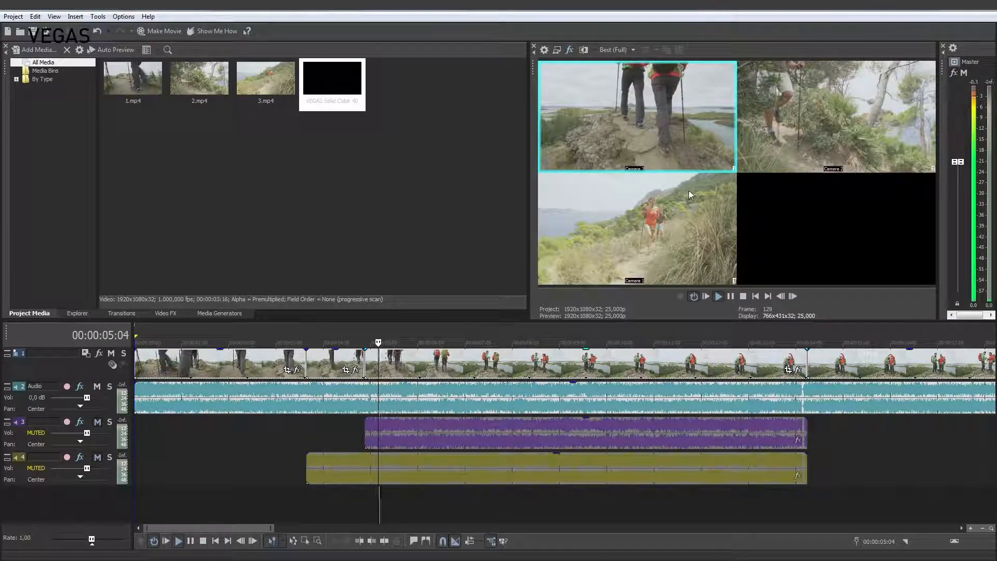
{"action": "left_click", "coordinate": [787, 129]}
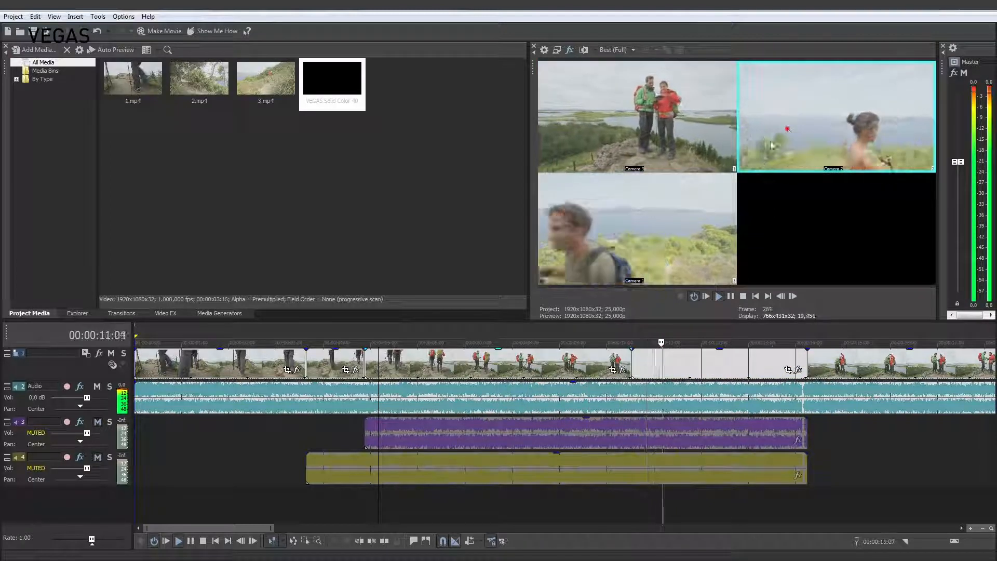
{"action": "left_click", "coordinate": [670, 216]}
{"action": "left_click", "coordinate": [654, 147]}
{"action": "key", "text": "space"}
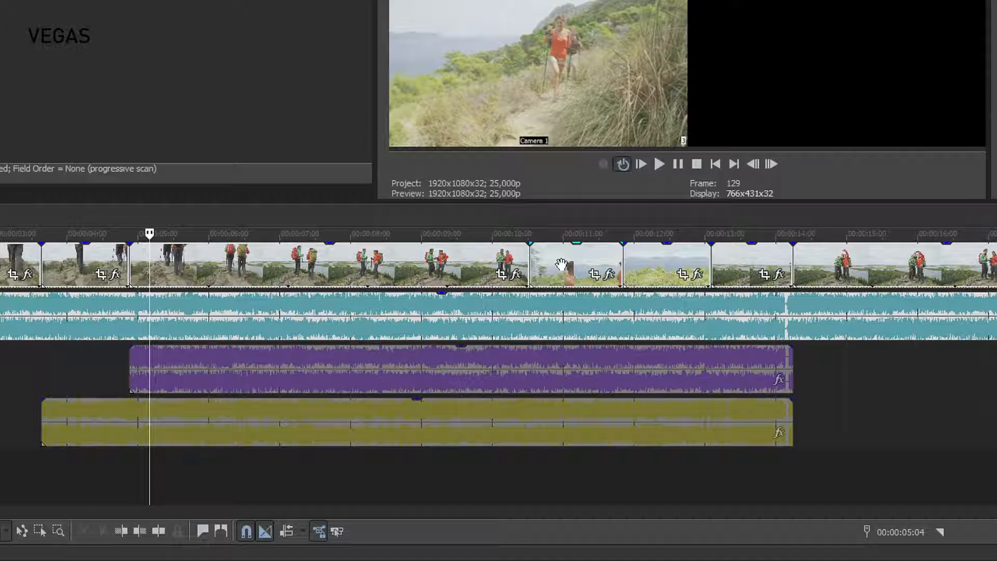
- Move the cut from Camera 3 to Camera 2 seven frames later and turn off multicamera editing
{"action": "left_click_drag", "start_coordinate": [529, 265], "coordinate": [548, 270]}
{"action": "left_click", "coordinate": [531, 268]}
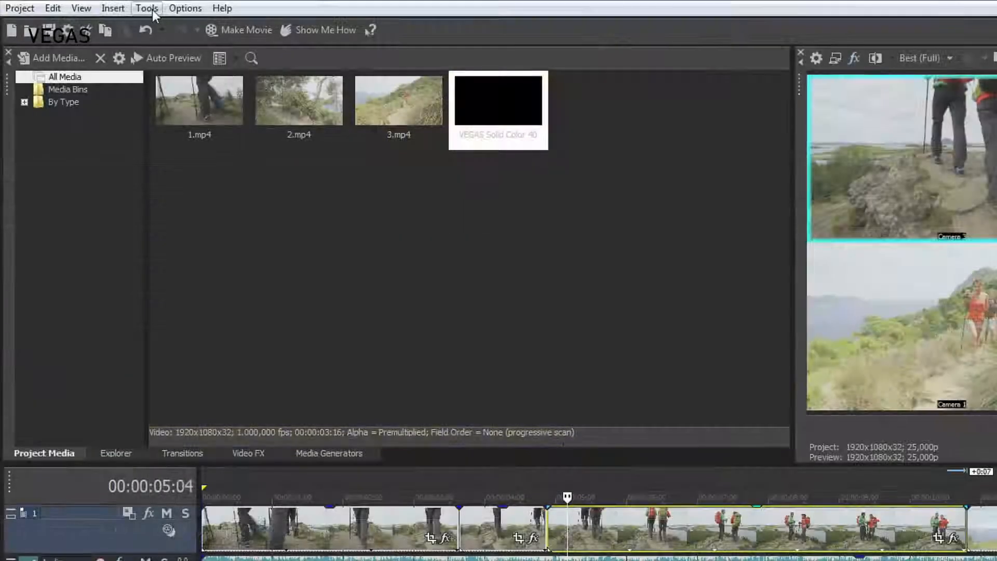
{"action": "left_click", "coordinate": [151, 10]}
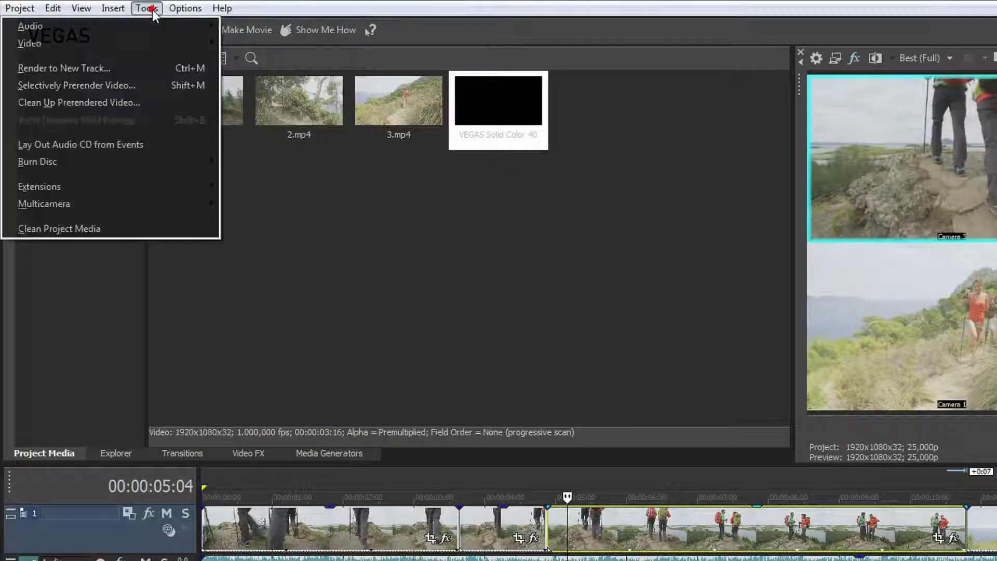
{"action": "mouse_move", "coordinate": [109, 209]}
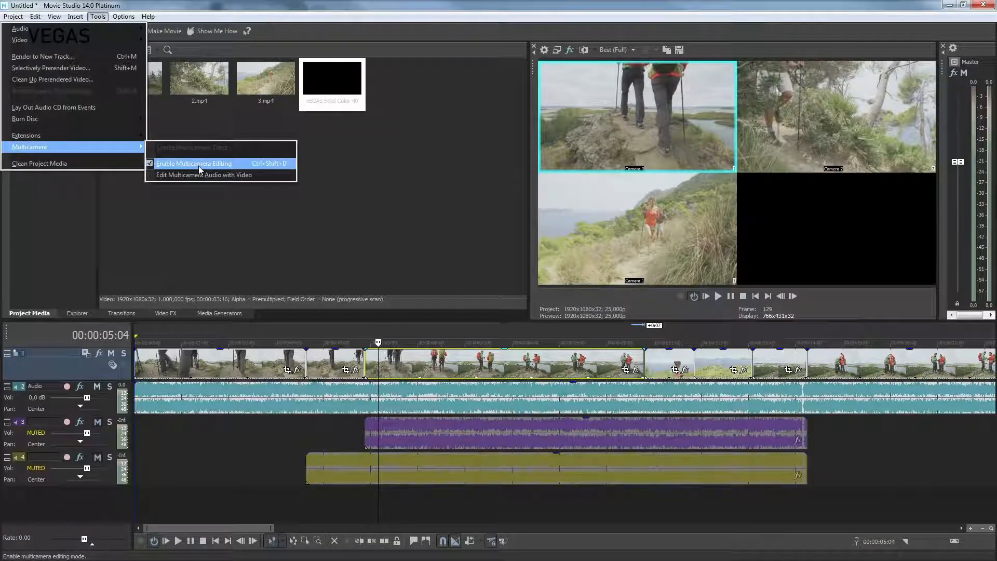
{"action": "left_click", "coordinate": [199, 165]}
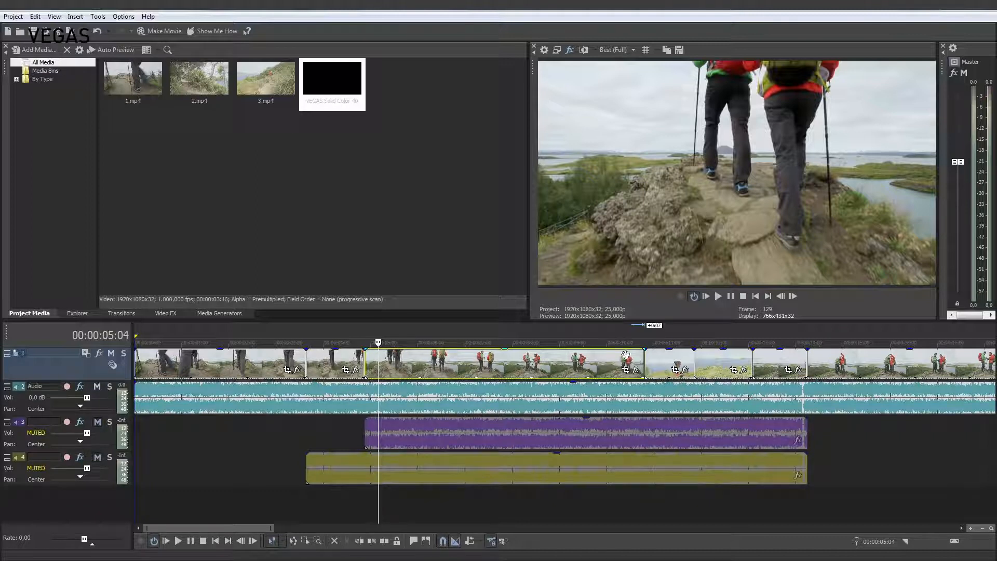
- Play the edited multicamera track from 00:00:09:19 to review the camera cuts
{"action": "left_click", "coordinate": [596, 359]}
{"action": "key", "text": "space"}
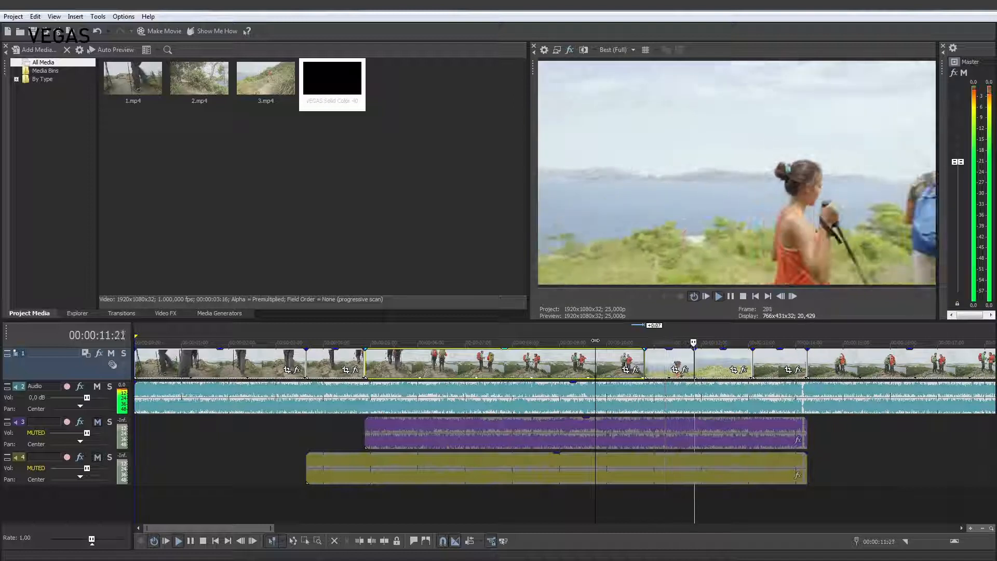
{"action": "key", "text": "space"}
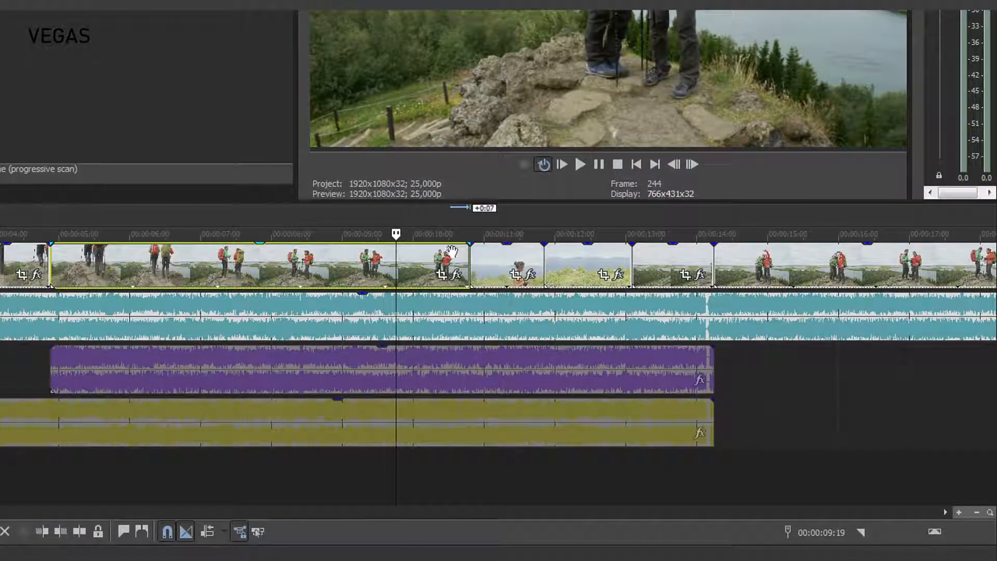
- Open the take choices for the short Camera 2 segment at about 00:00:11:03
{"action": "left_click", "coordinate": [492, 260]}
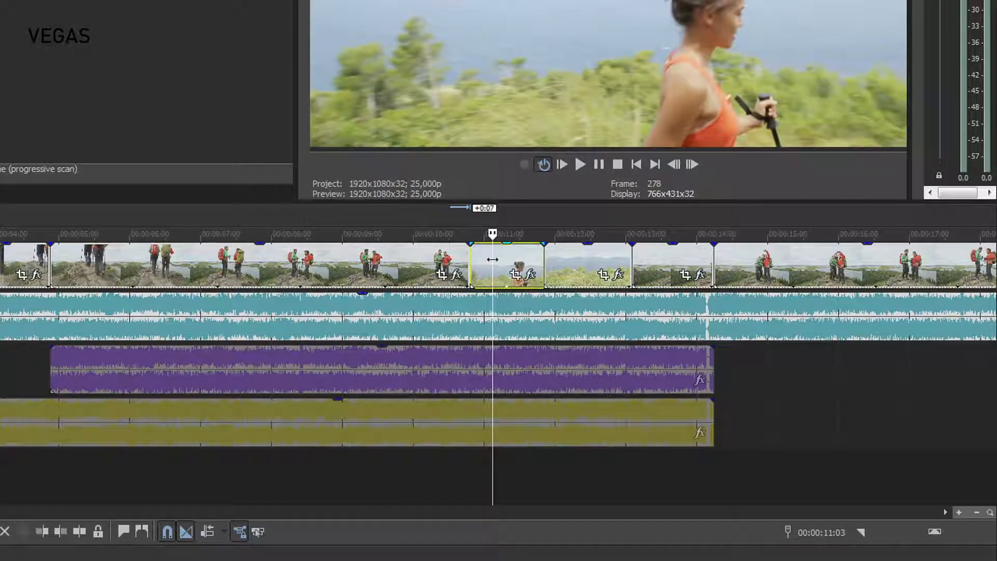
{"action": "right_click", "coordinate": [493, 260]}
{"action": "mouse_move", "coordinate": [514, 178]}
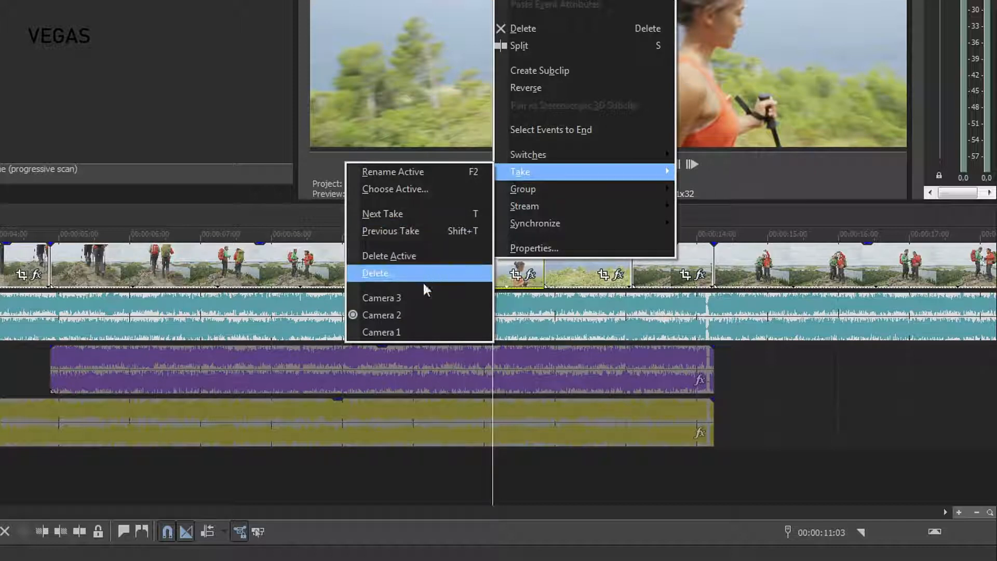